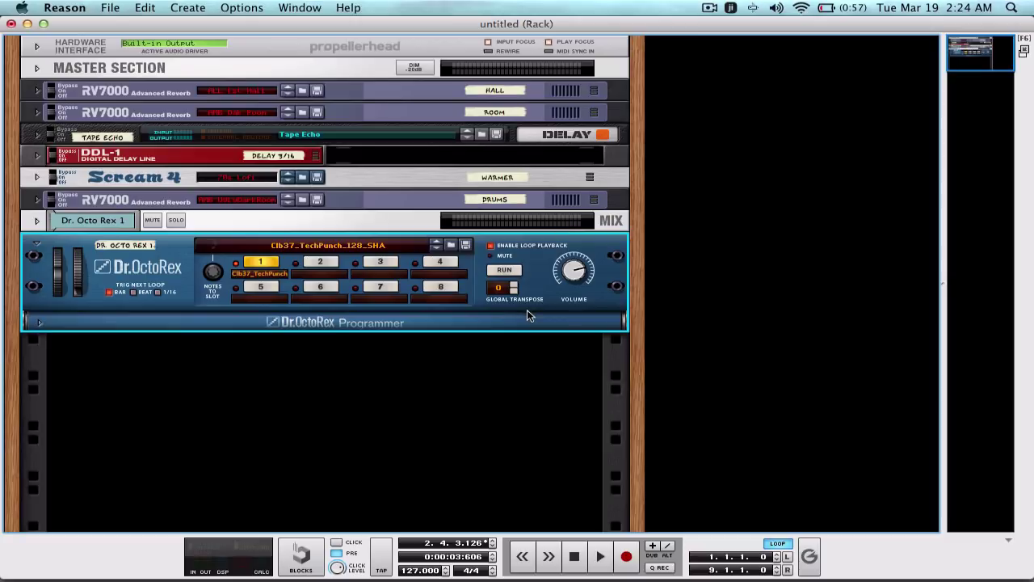
Add an NN-XT loaded with Hollow_70sSeq under Dr. Octo Rex and move the sequencer to Desktop 4.
right_click(226, 382)
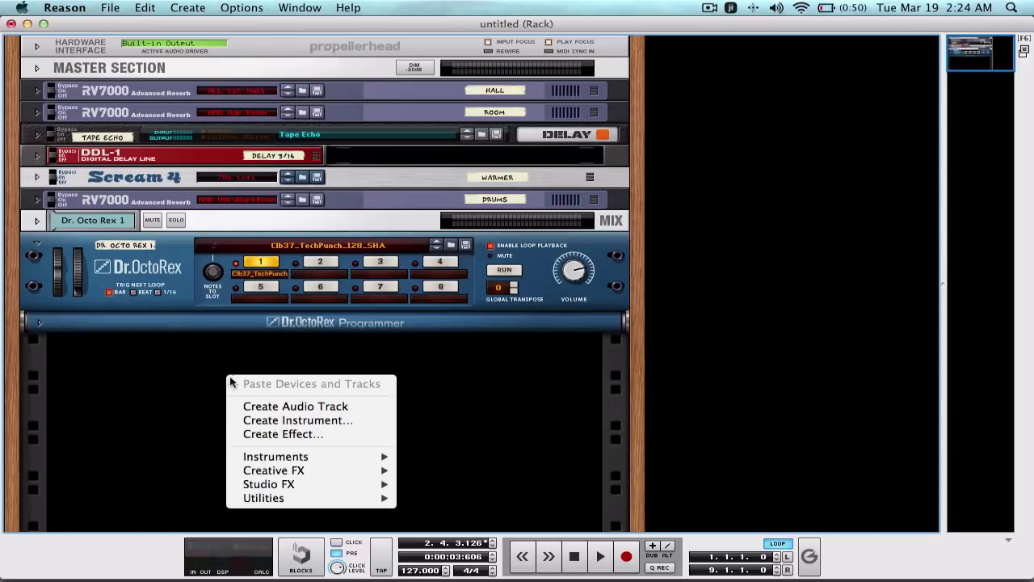
mouse_move(327, 458)
click(340, 420)
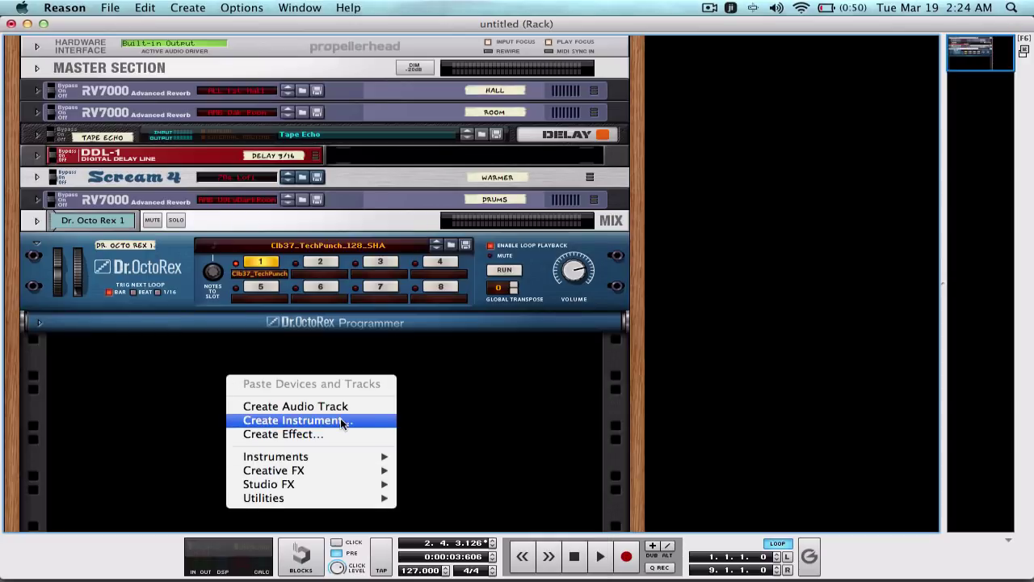
scroll(404, 210, down, 10)
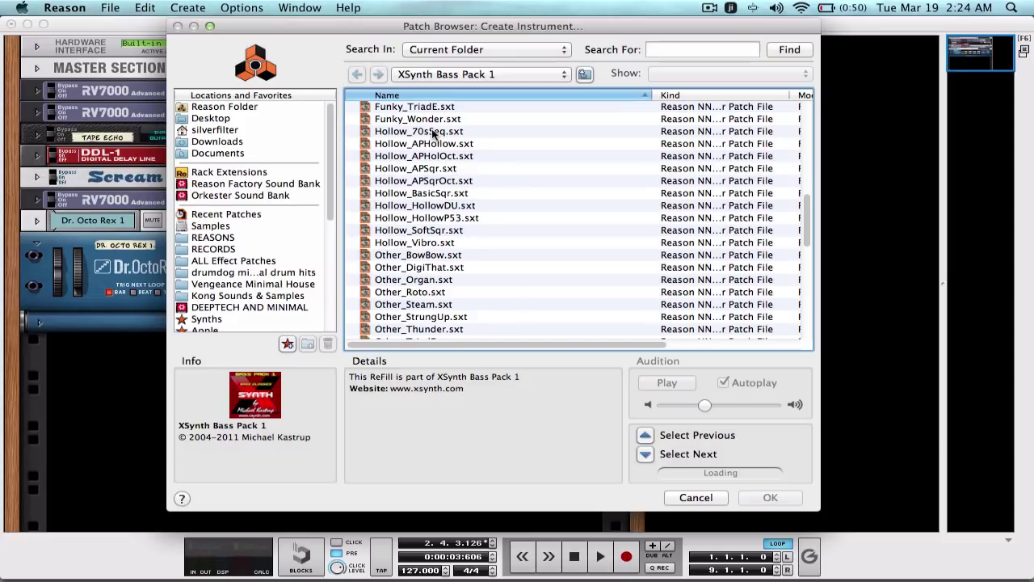
double_click(434, 132)
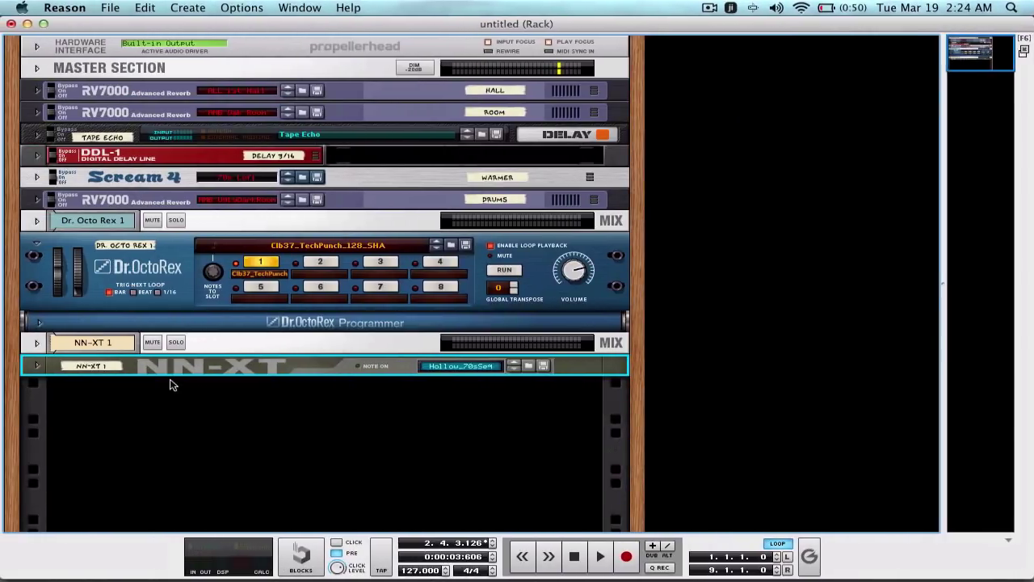
key(ctrl+Up)
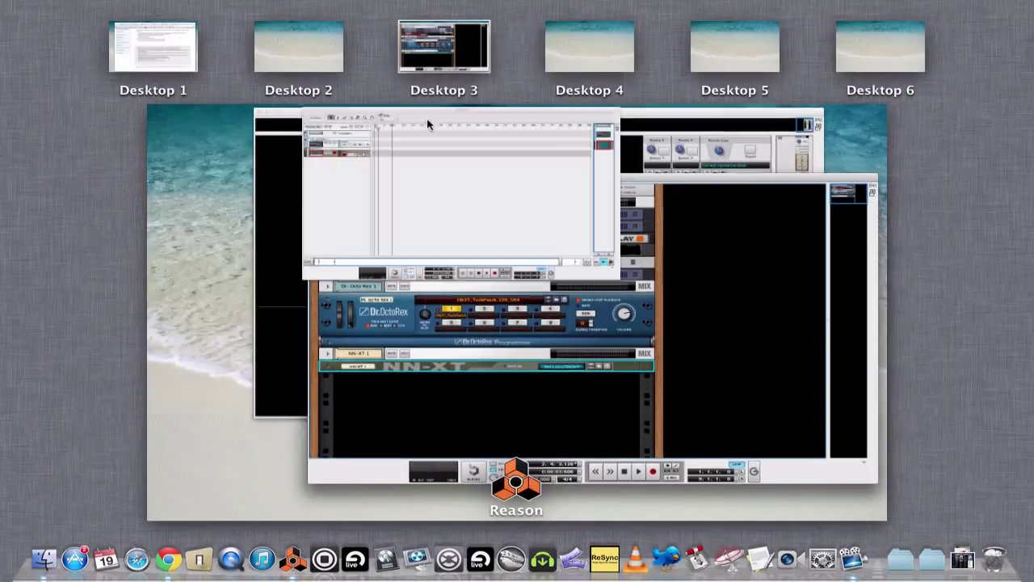
drag(426, 117, 589, 40)
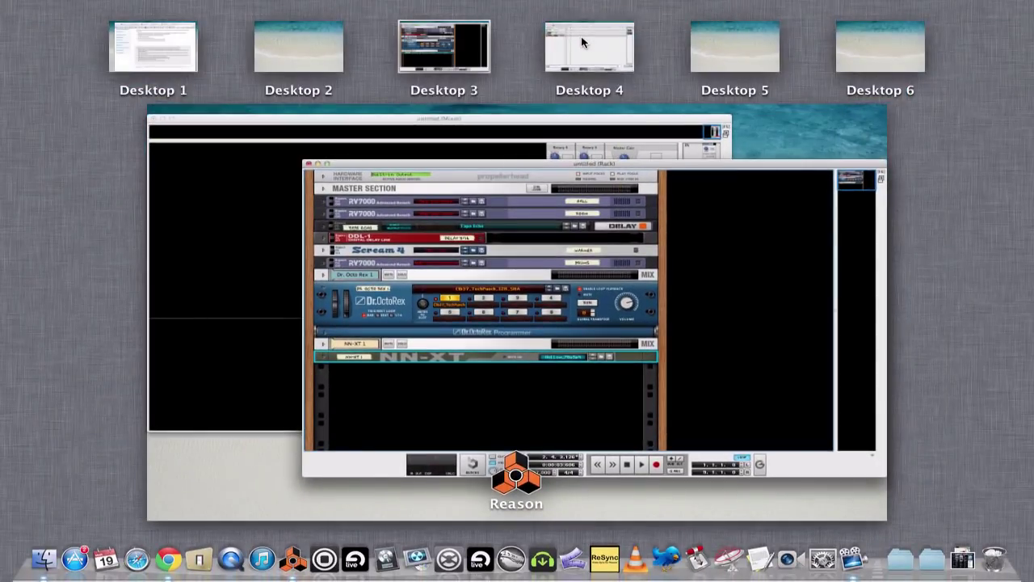
Show the sequencer full-screen on Desktop 4, reset the song position to bar 1, and select NN-XT 1.
click(576, 39)
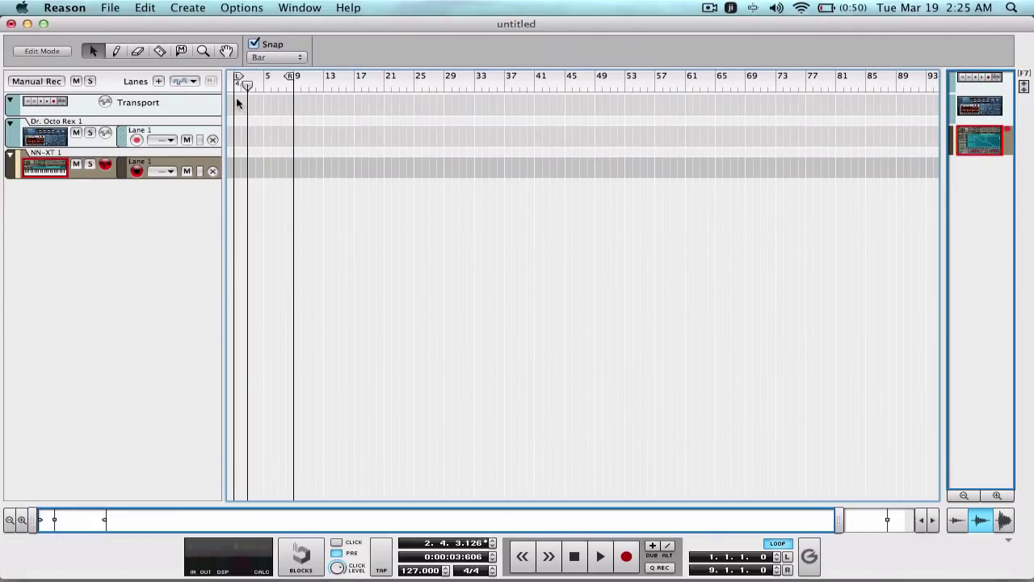
drag(242, 86, 231, 86)
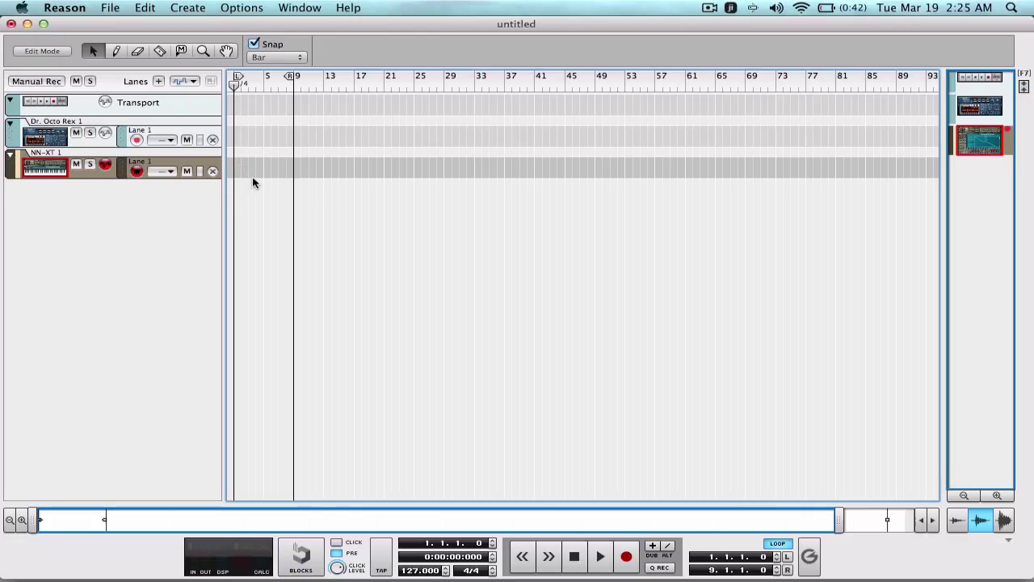
click(20, 159)
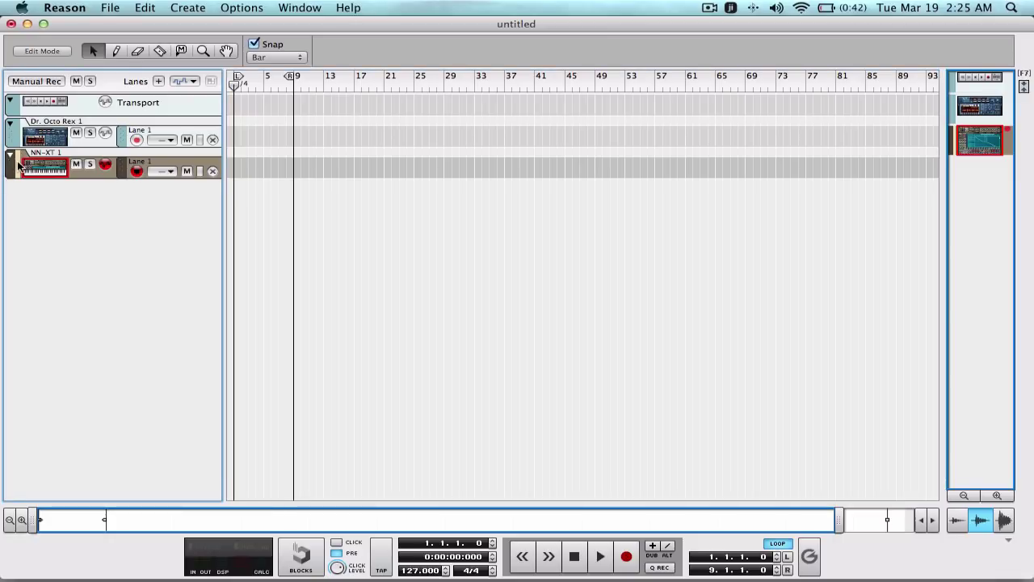
Give the NN-XT track the Kelly Green colour and rename it 'Bass'.
right_click(18, 166)
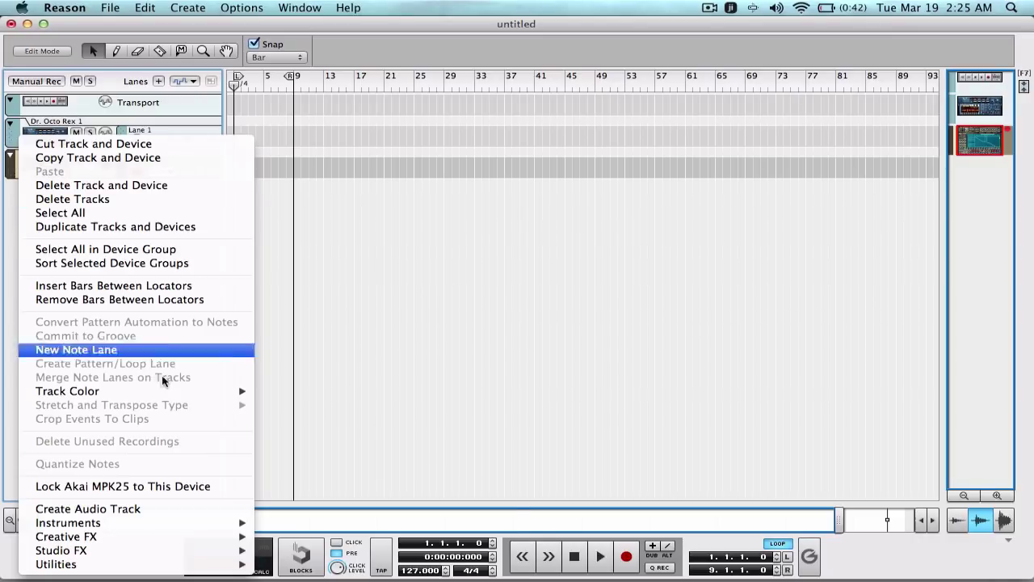
mouse_move(171, 387)
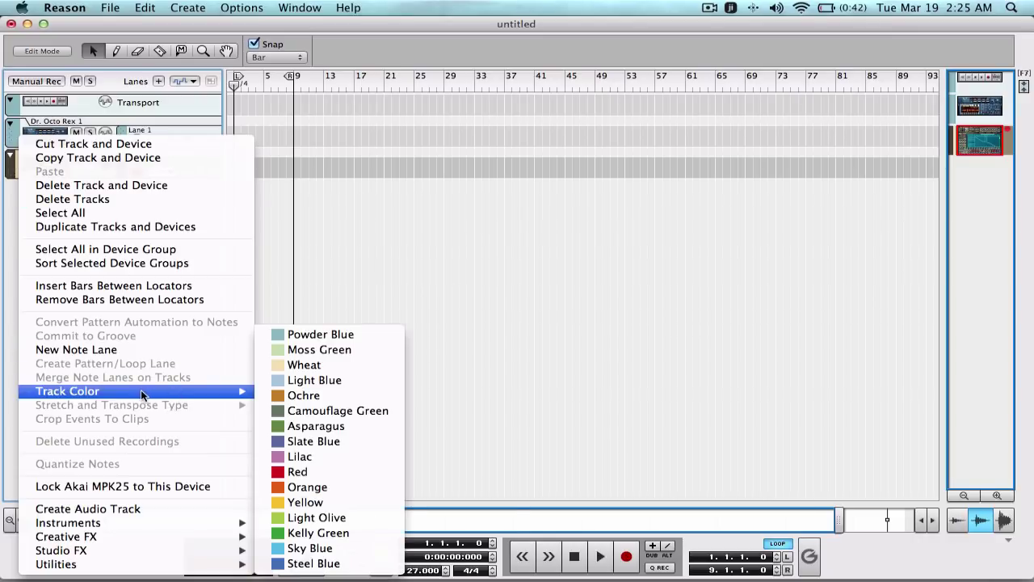
click(303, 534)
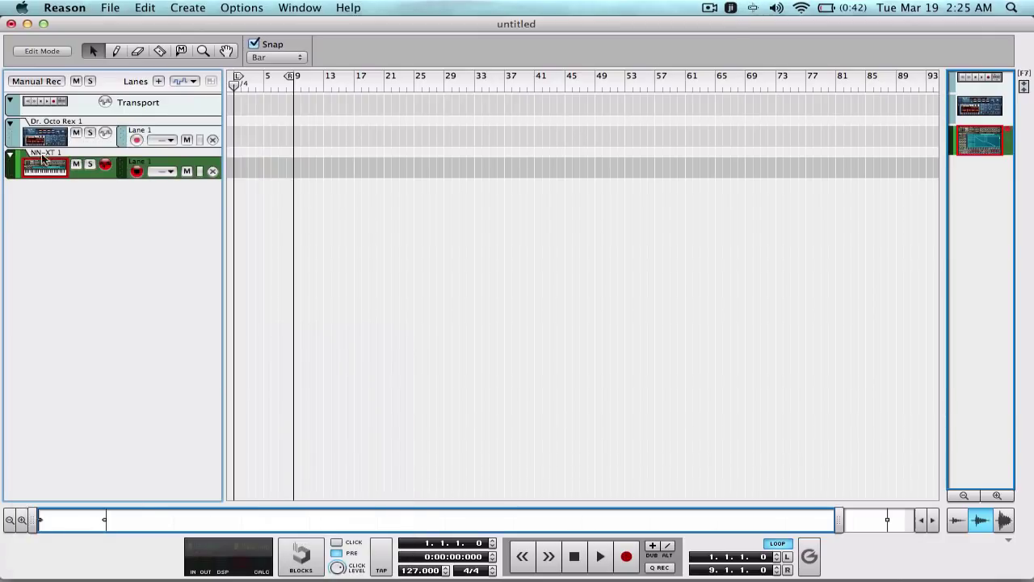
double_click(40, 155)
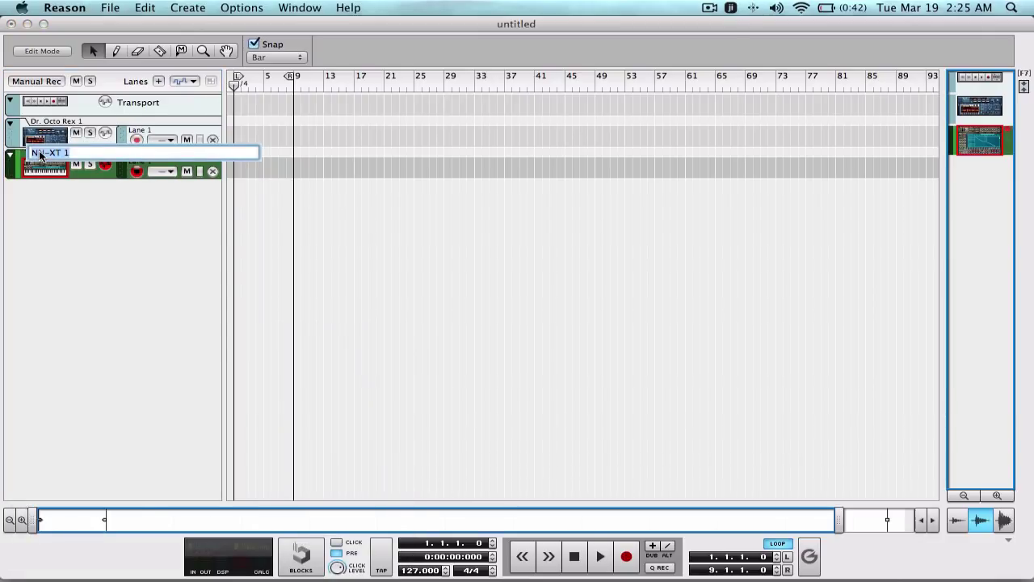
text(Ba)
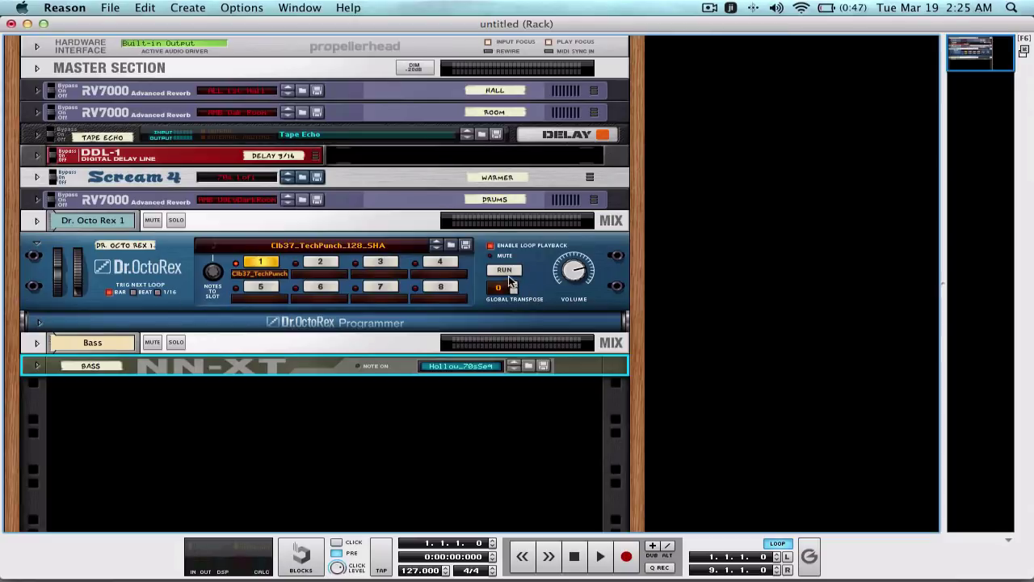
click(497, 329)
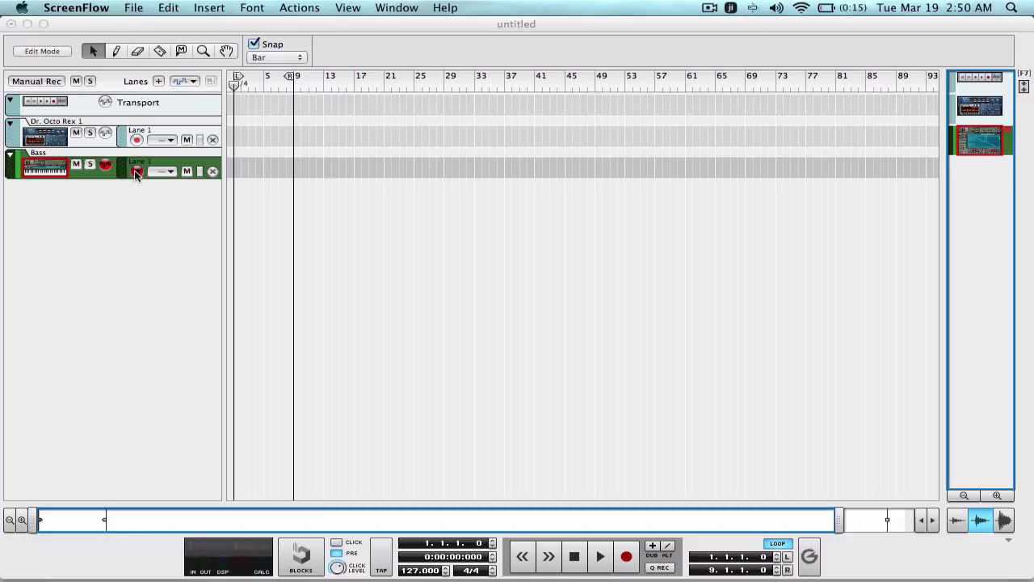
Move record-enable from Dr. Octo Rex 1 to the Bass track.
click(48, 139)
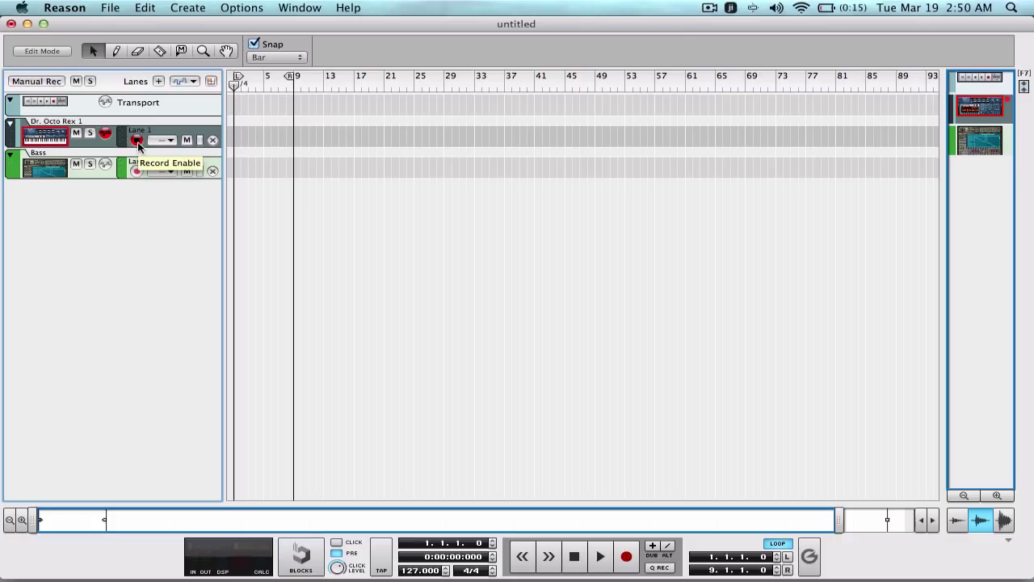
click(47, 173)
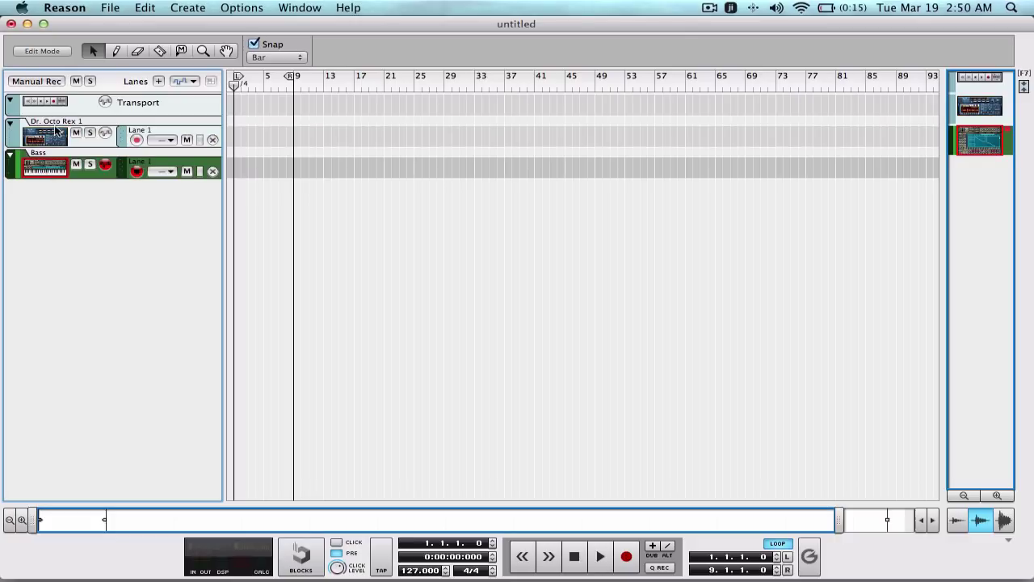
click(55, 142)
click(55, 166)
Switch on the transport's Click metronome alongside precount.
mouse_move(343, 573)
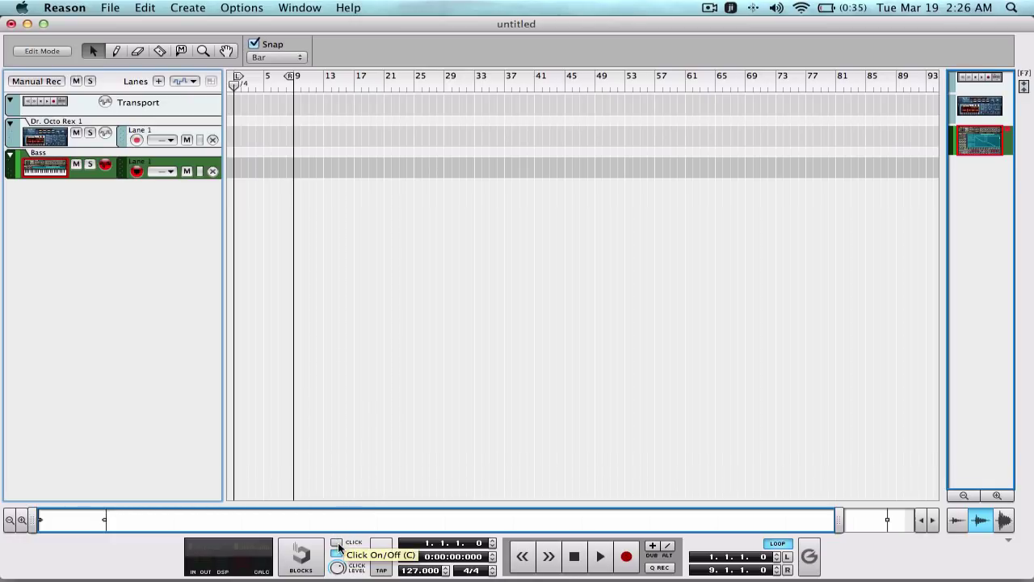
click(337, 545)
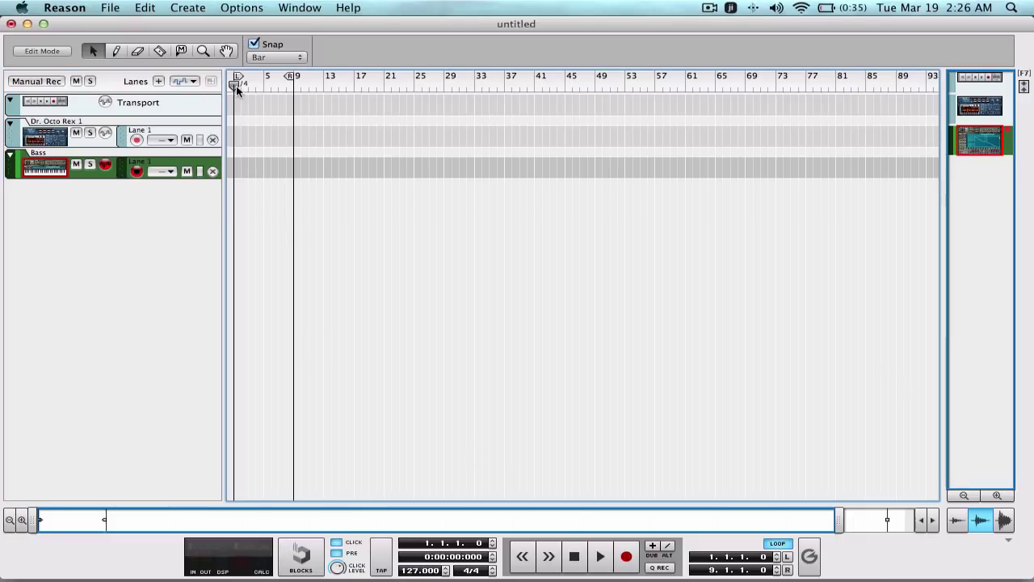
Record a Bass part on the armed NN-XT track.
drag(236, 85, 234, 85)
click(626, 556)
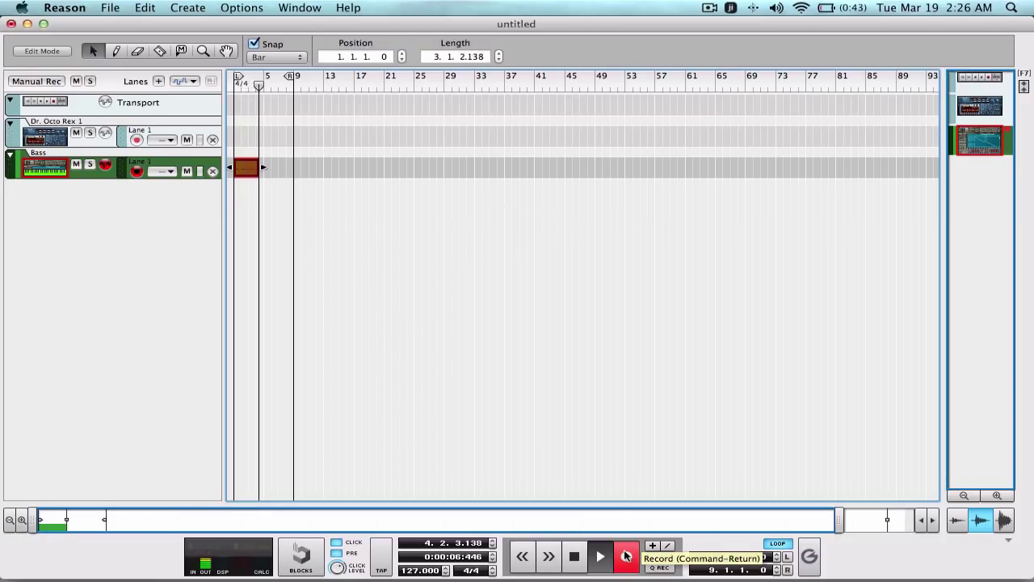
click(626, 555)
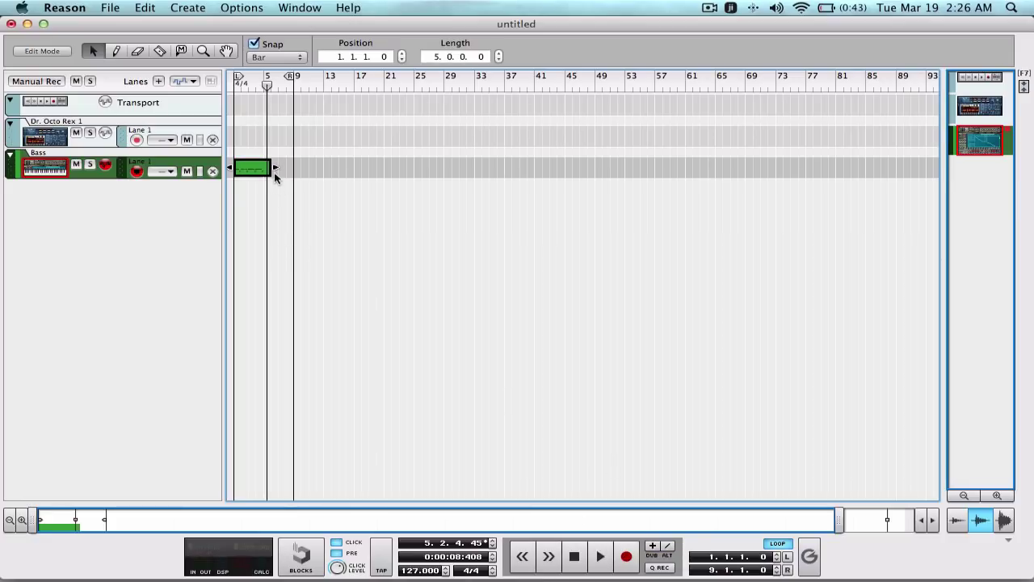
Trim the recorded clip to four bars, duplicate it with Cmd+D, and select both clips.
drag(273, 168, 265, 167)
key(super+v)
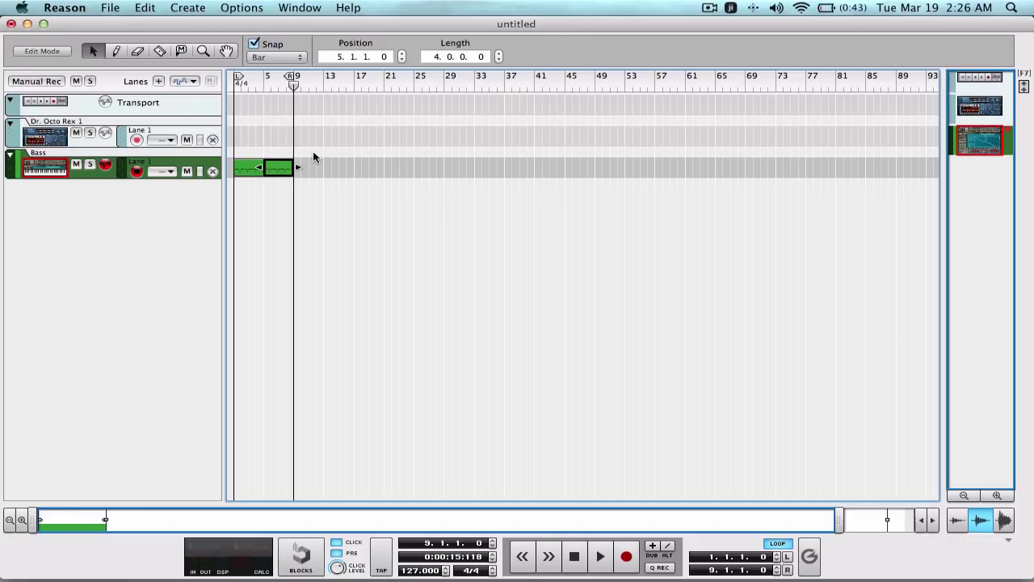
drag(313, 156, 242, 172)
Open the Bass clips in the note editor and zoom in on the F2 notes across bars 1–5.
double_click(246, 169)
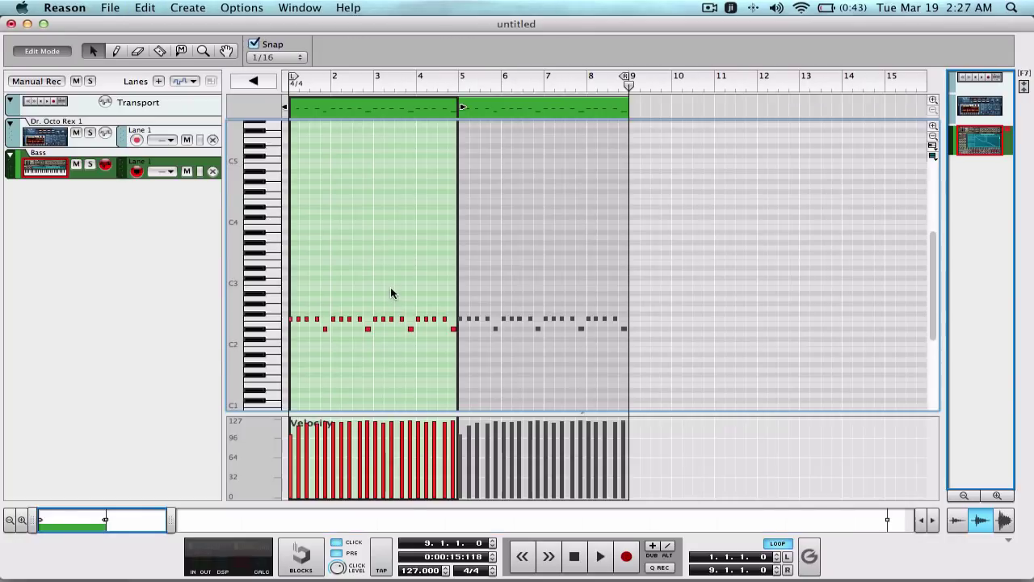
key(g)
key(g)
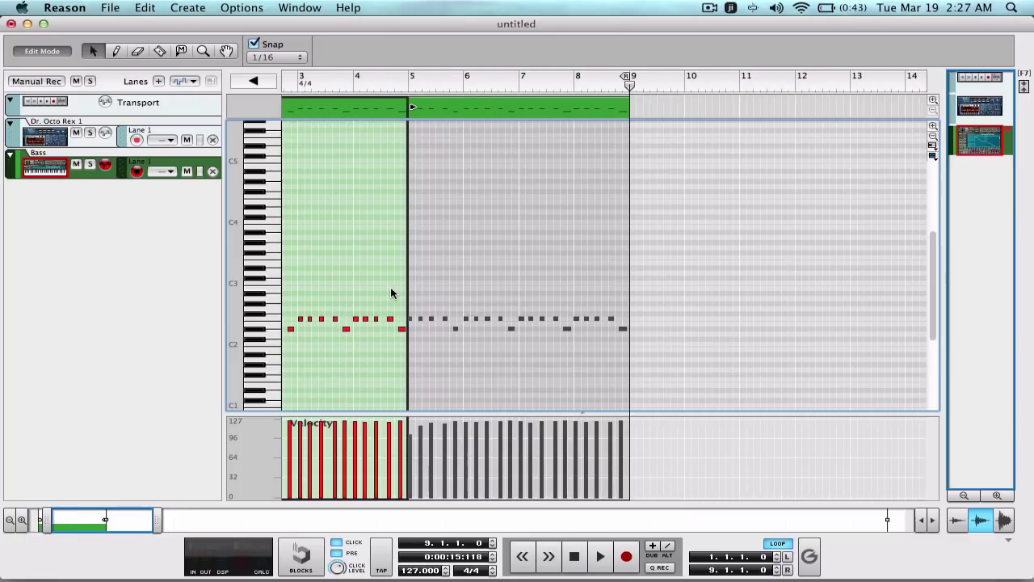
key(g)
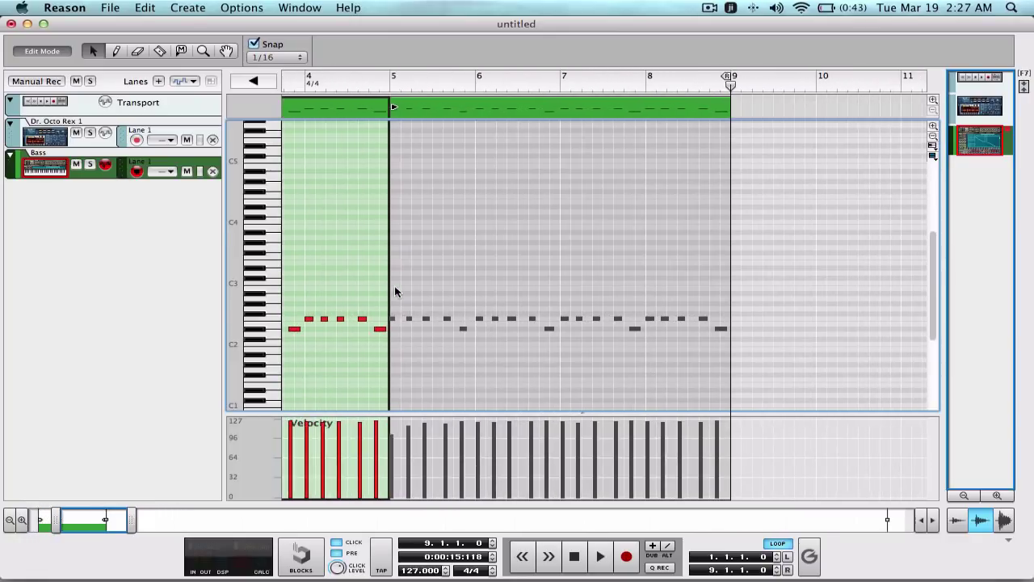
key(g)
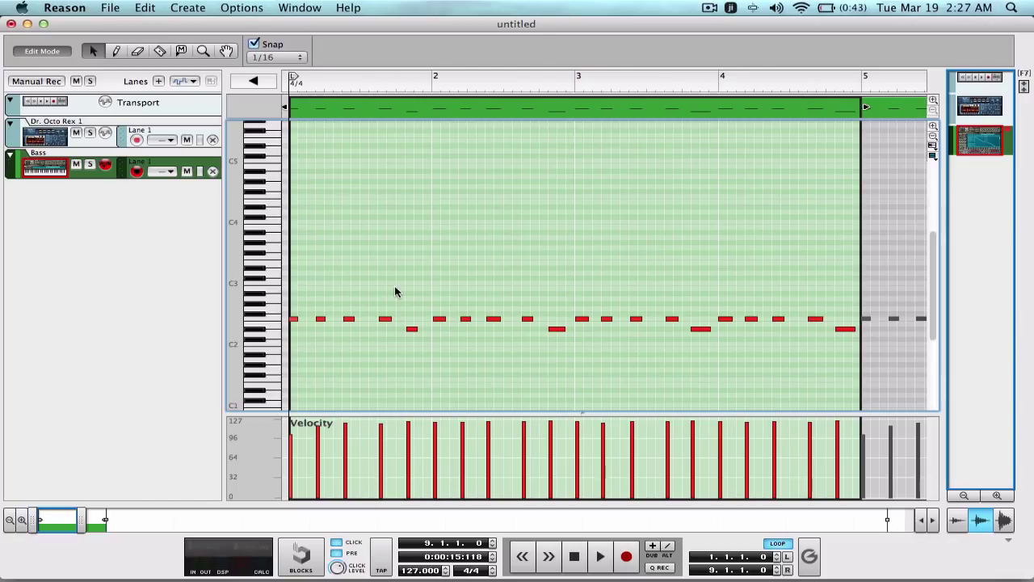
key(g)
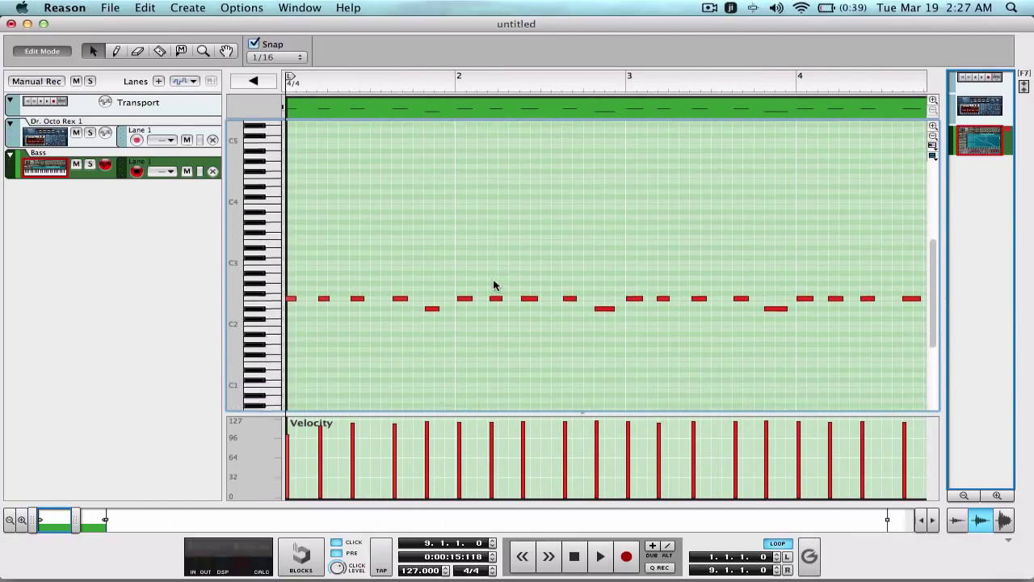
scroll(632, 340, right, 1)
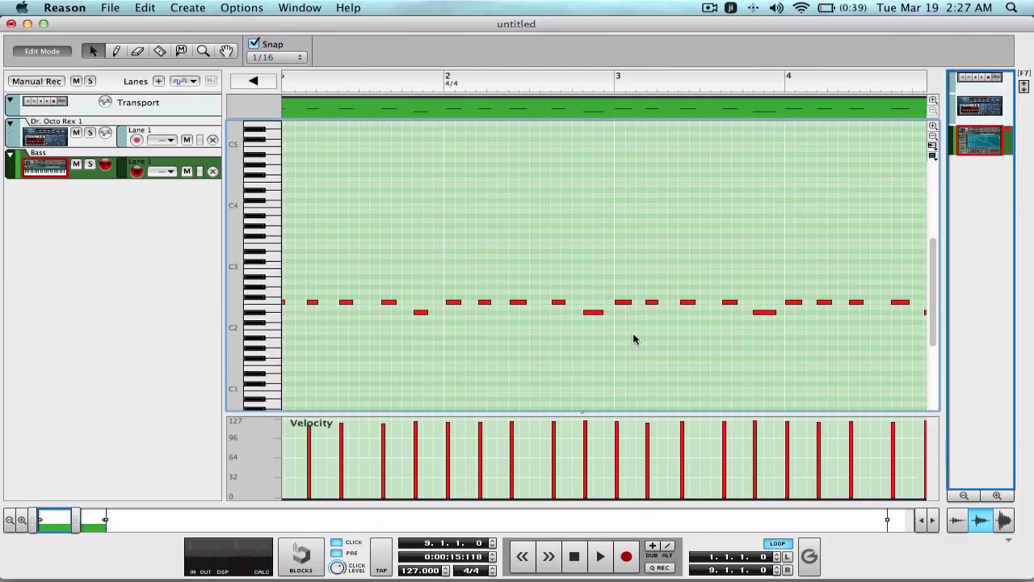
scroll(343, 194, left, 1)
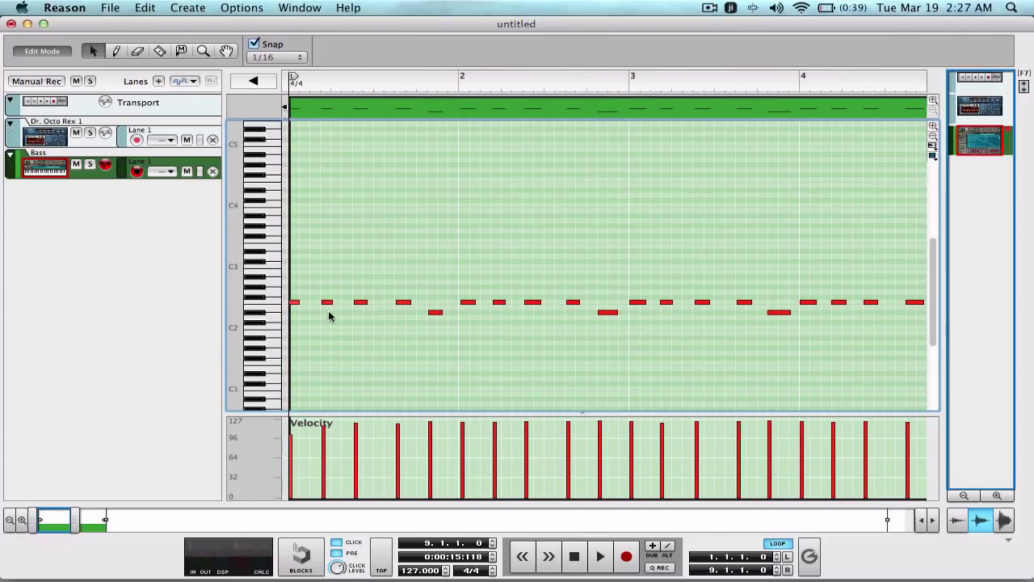
scroll(366, 281, up, 1)
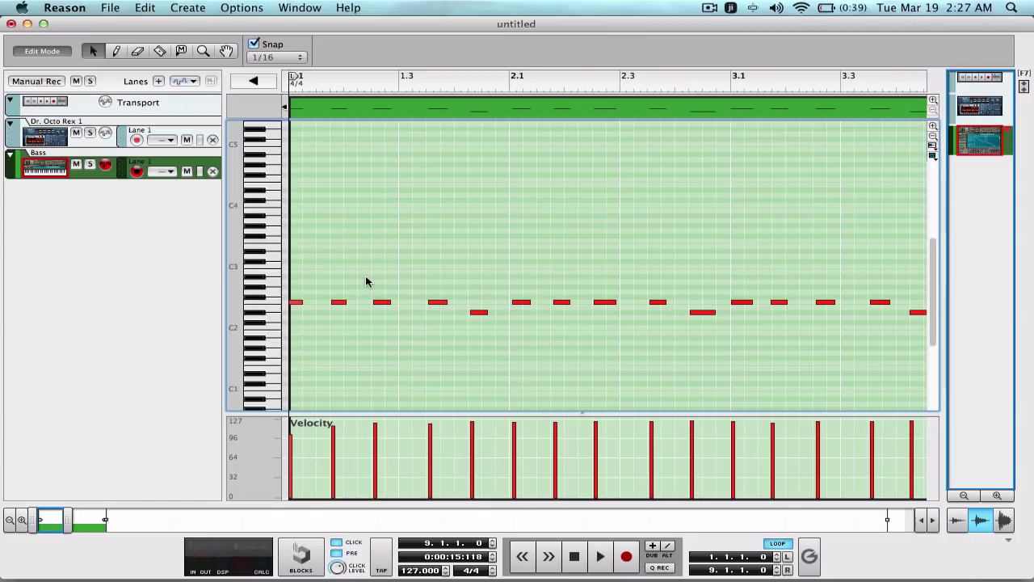
scroll(533, 226, right, 6)
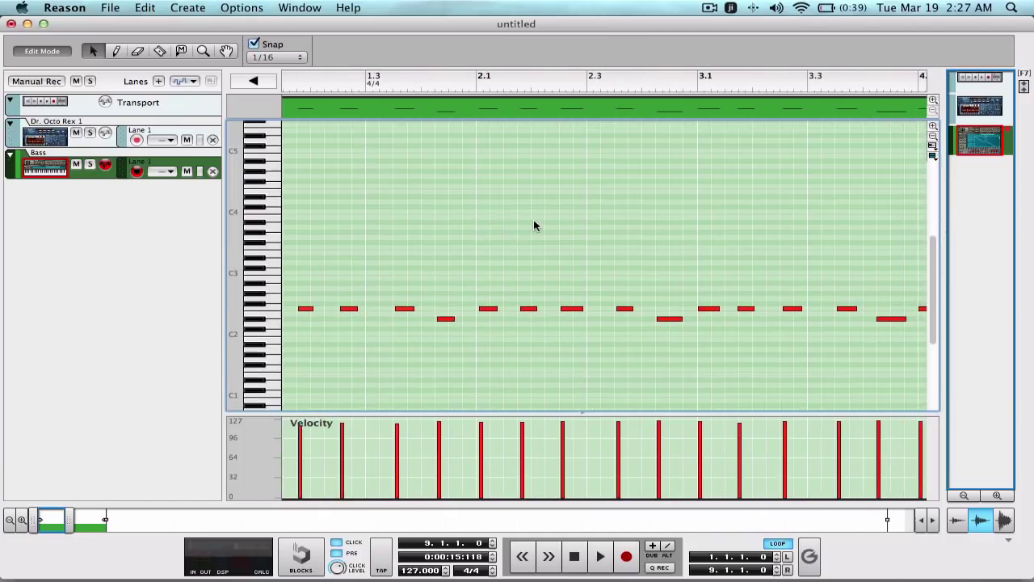
scroll(533, 226, down, 2)
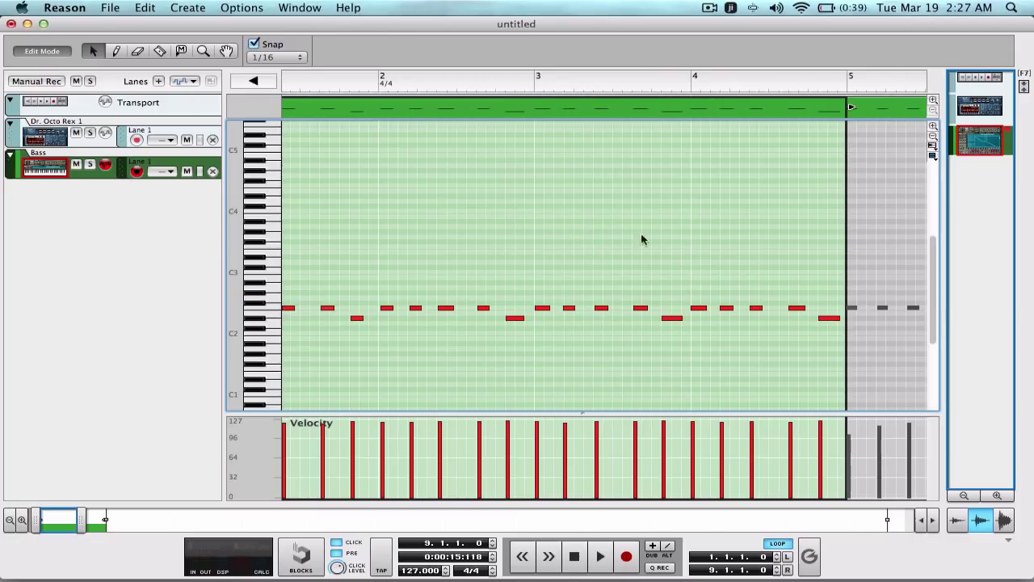
Select all Bass notes, zoom in closer, and show the Tool Window's Quantize Notes (1/16, 50%).
drag(828, 340, 145, 357)
key(h)
key(h)
key(h)
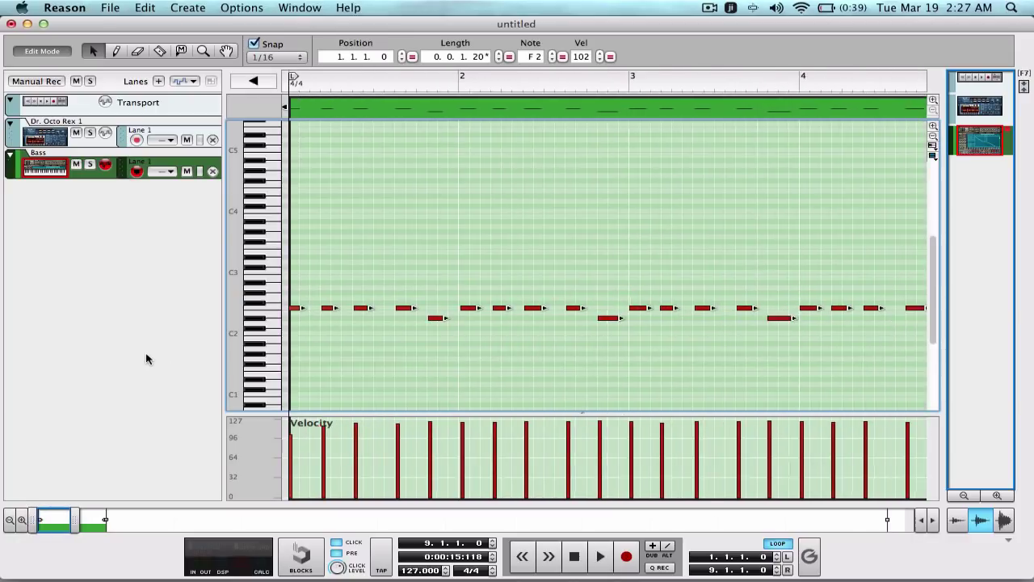
key(h)
key(h)
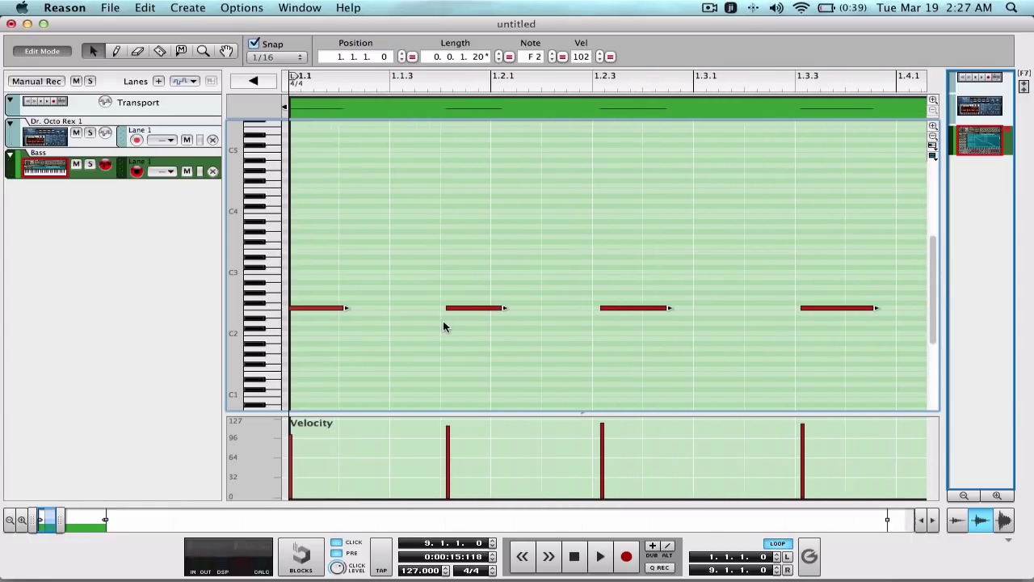
key(F7)
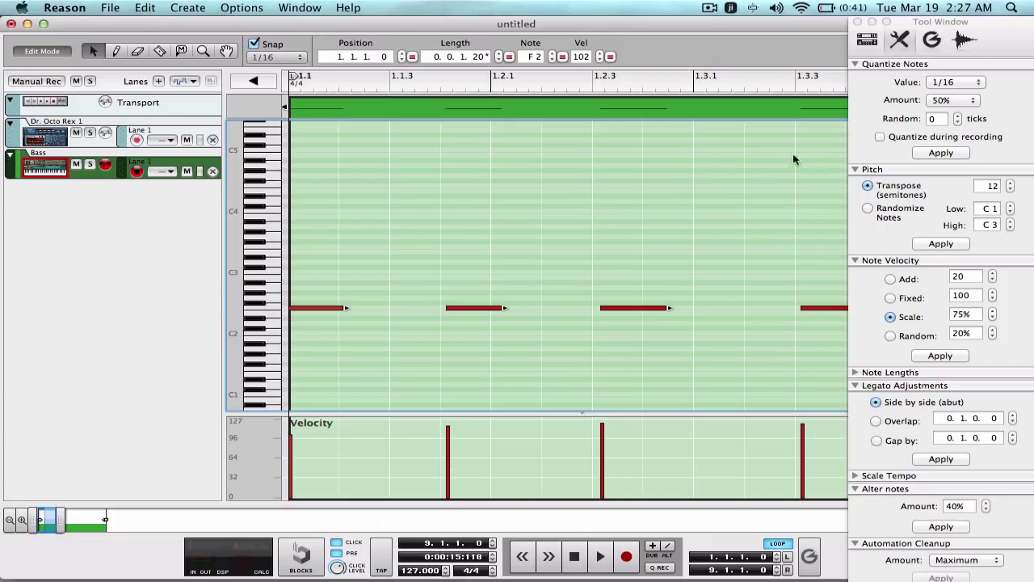
Quantize the selected Bass notes to 1/16 at 100% amount, then close the Tool Window and review them.
click(942, 100)
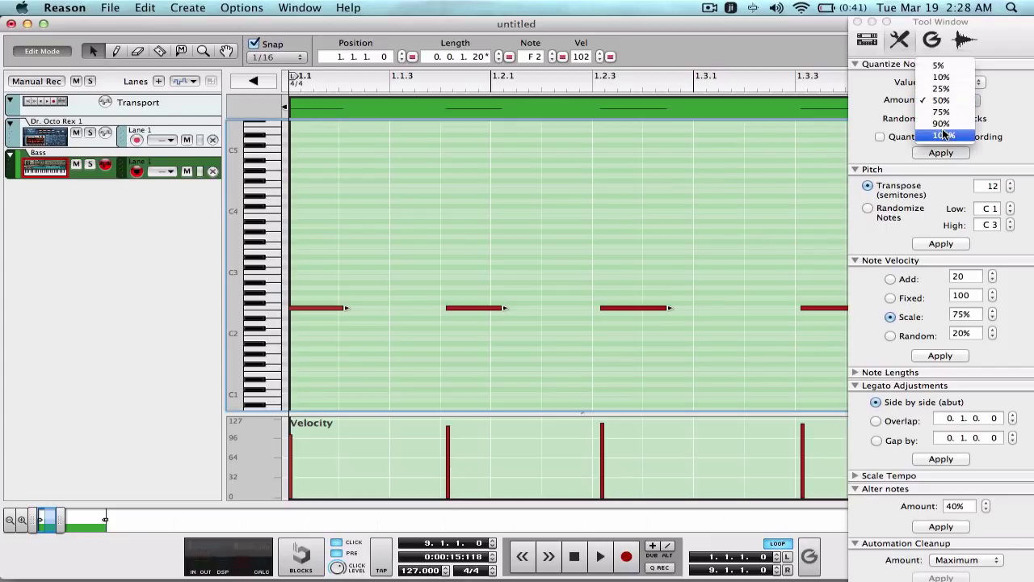
click(943, 135)
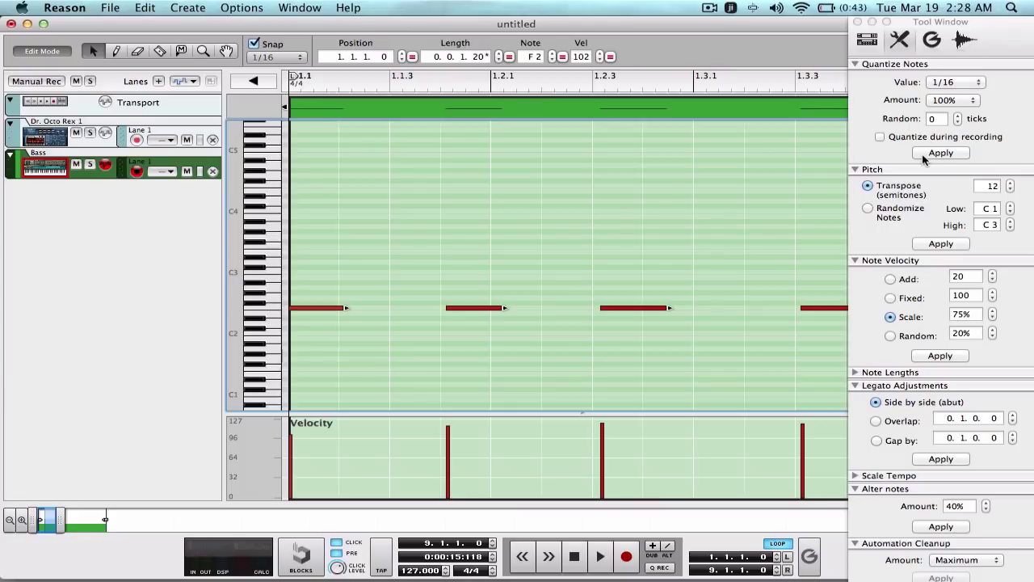
click(923, 155)
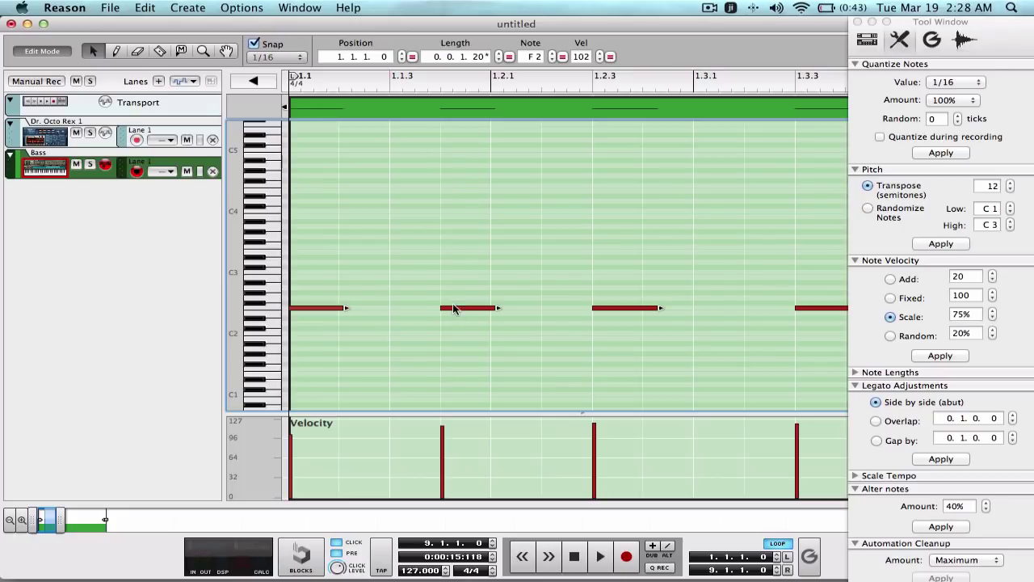
click(858, 22)
scroll(584, 315, right, 3)
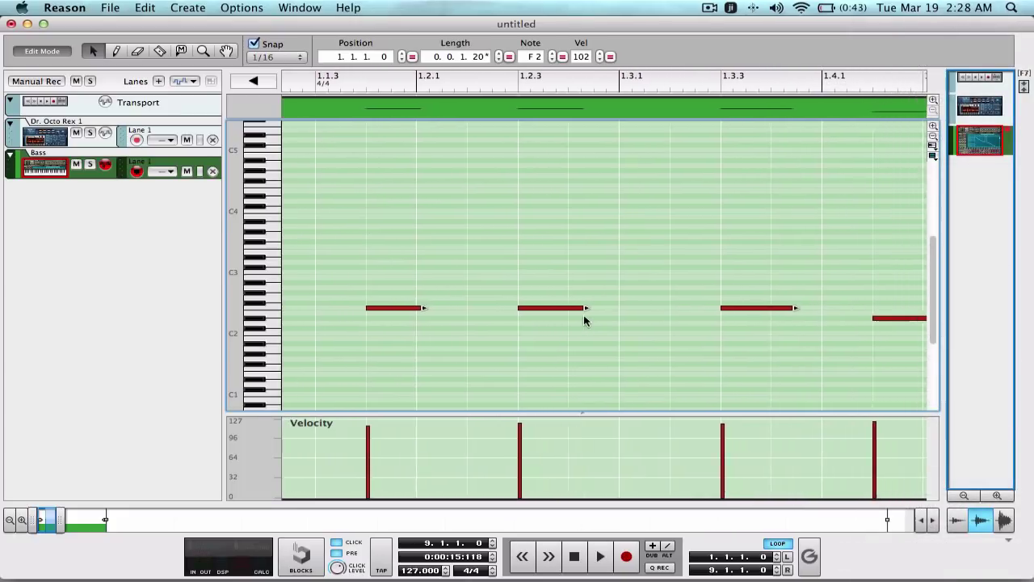
scroll(583, 315, right, 10)
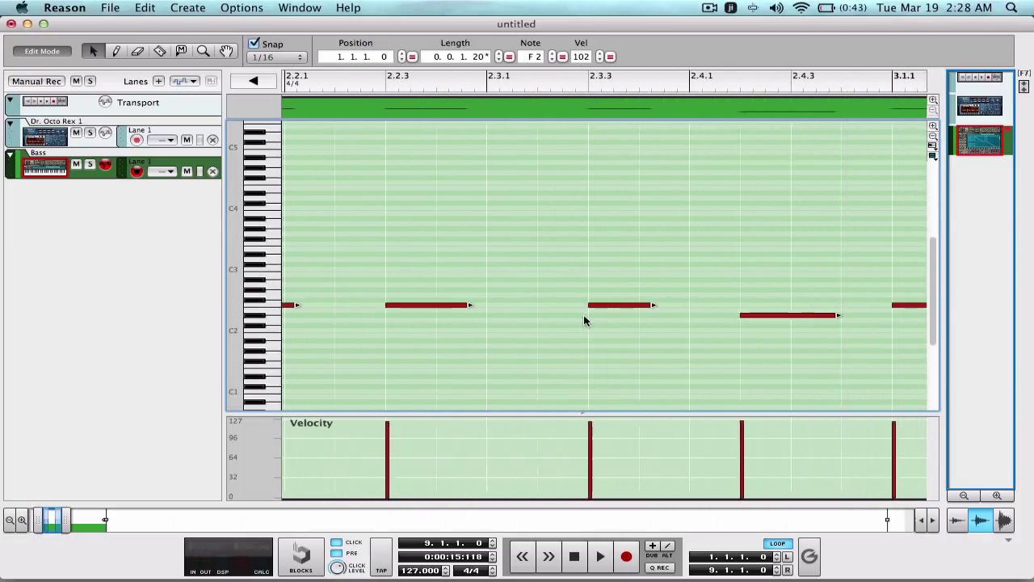
scroll(583, 320, right, 6)
scroll(583, 320, left, 8)
scroll(583, 314, left, 6)
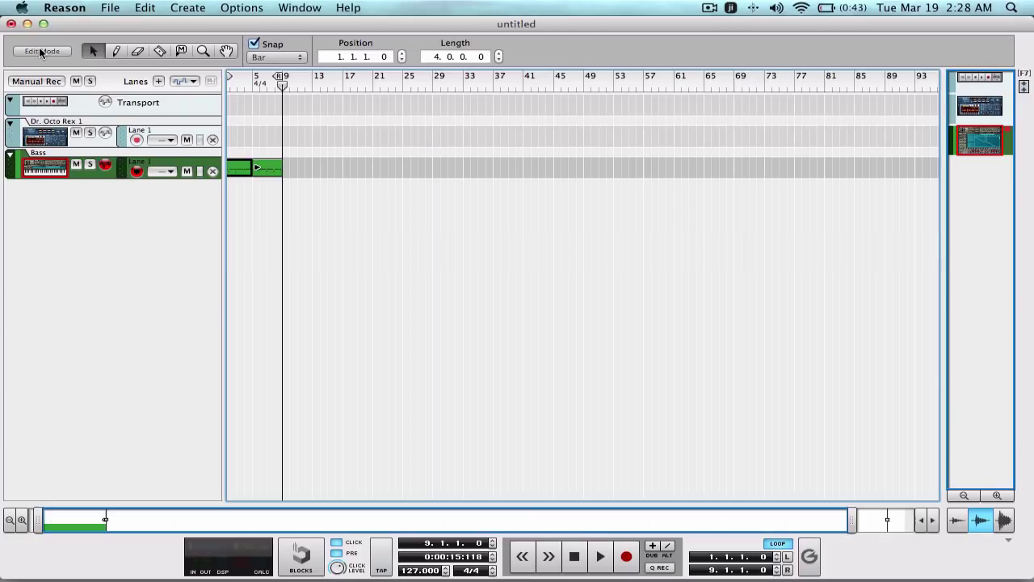
Return to the arrangement and delete the old Bass clip at bars 5–9.
click(42, 52)
click(291, 184)
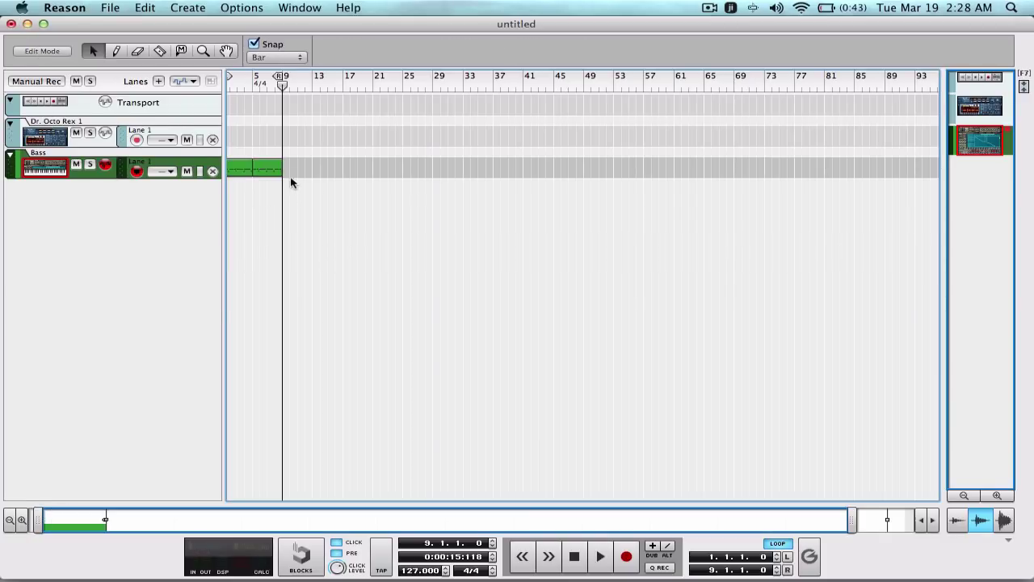
click(237, 172)
scroll(242, 170, left, 2)
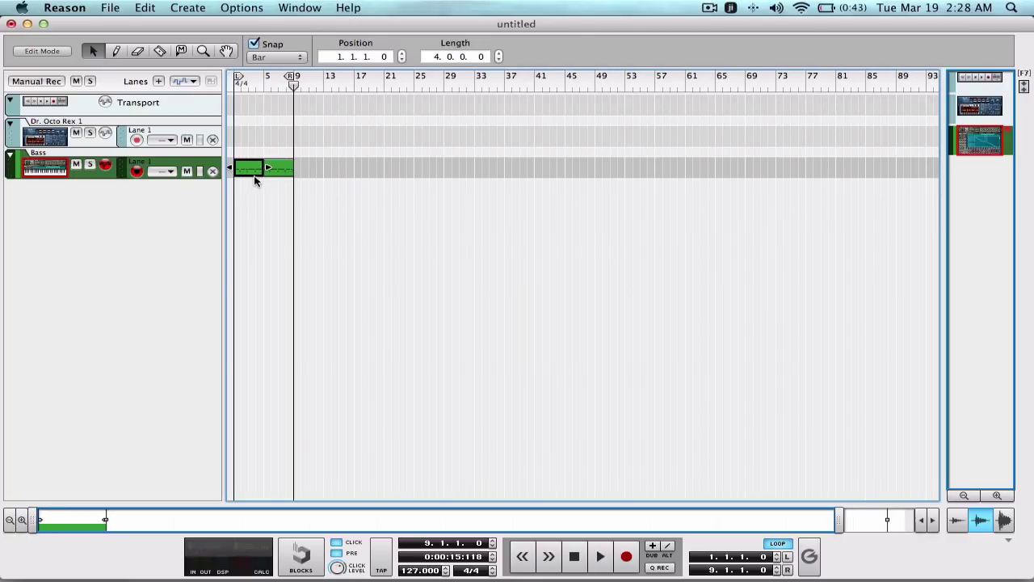
click(278, 171)
key(Delete)
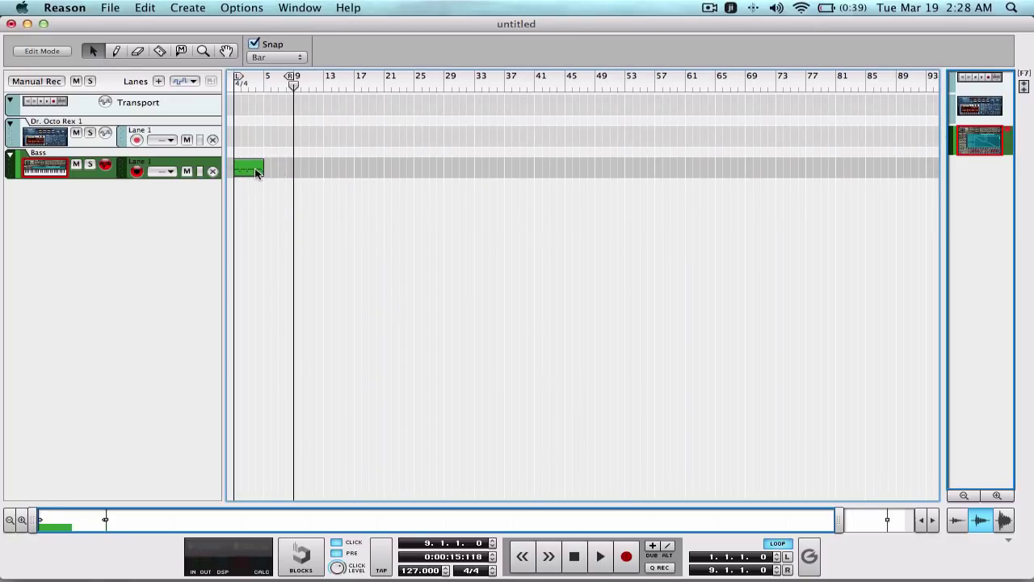
Alt-drag a copy of the quantized bar 1 clip so it starts at bar 5.
click(257, 172)
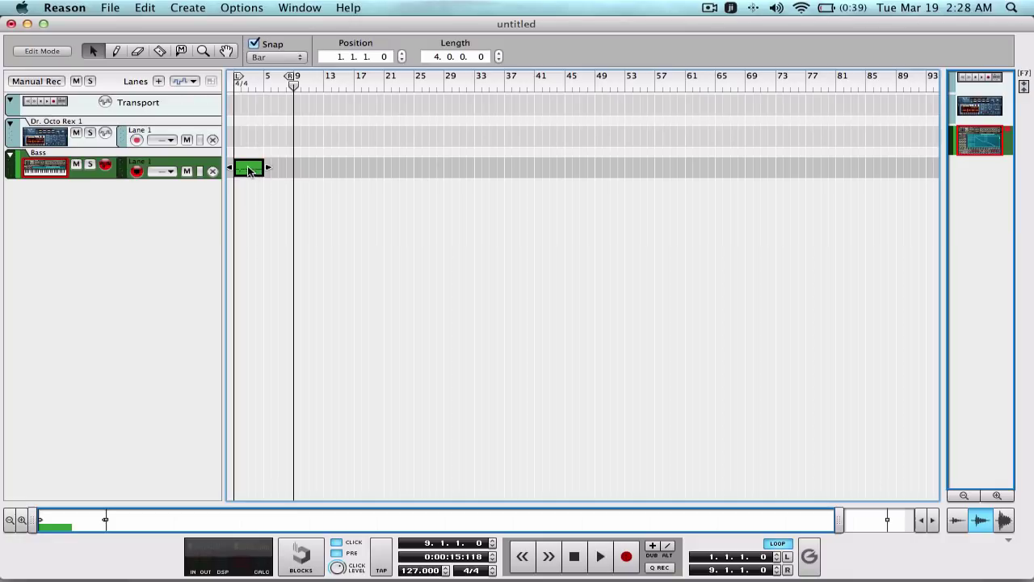
drag(249, 167, 279, 166)
click(303, 138)
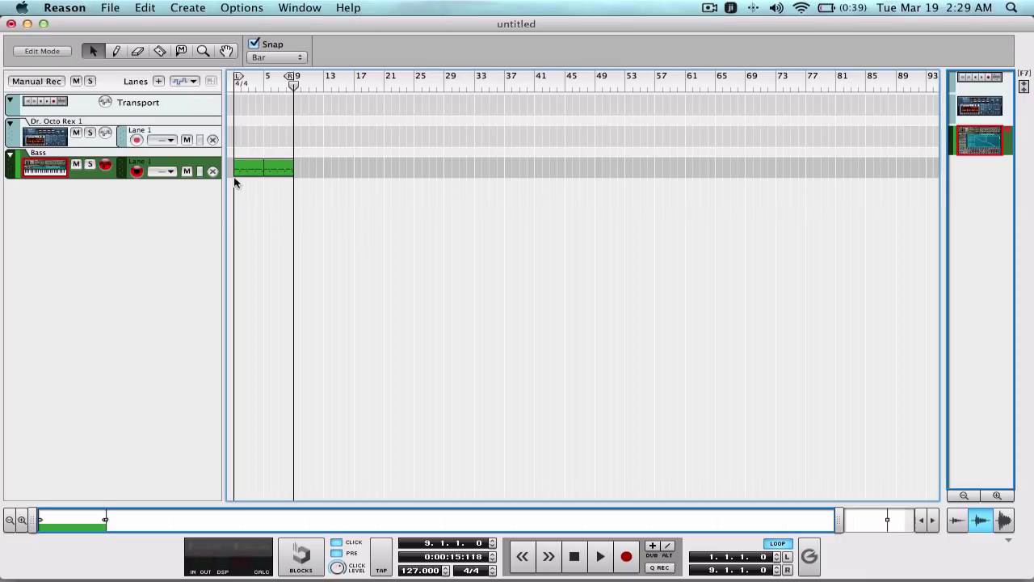
Move the song position to bar 1 and bring the Sequencer back into view.
click(235, 87)
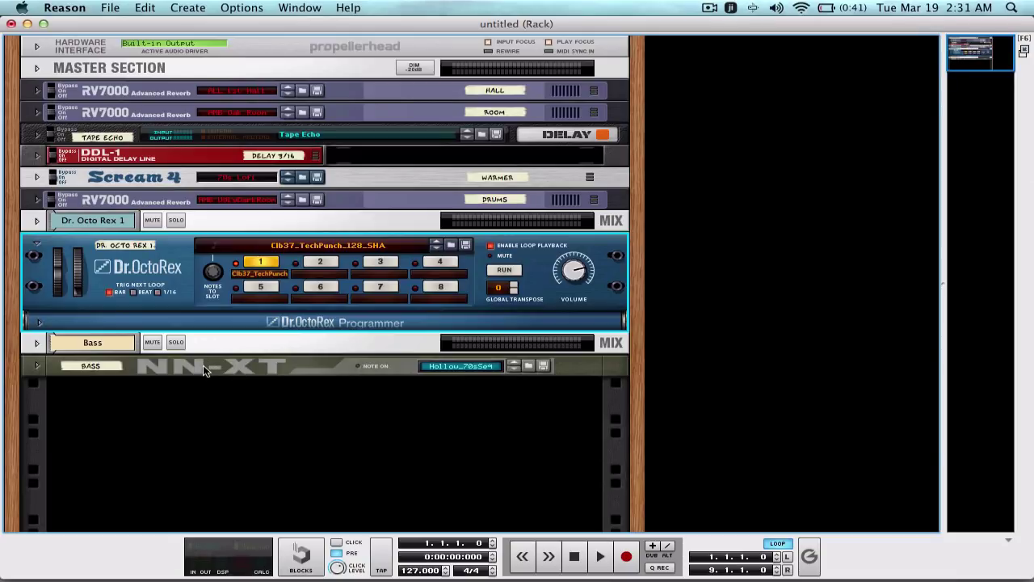
key(F7)
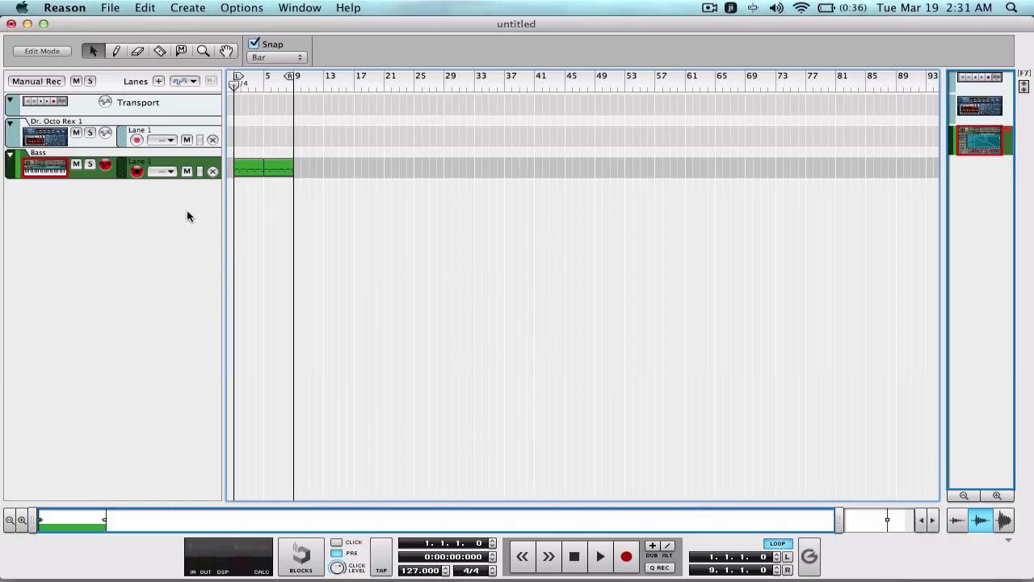
Record-enable the Bass track in the sequencer's track list.
click(135, 168)
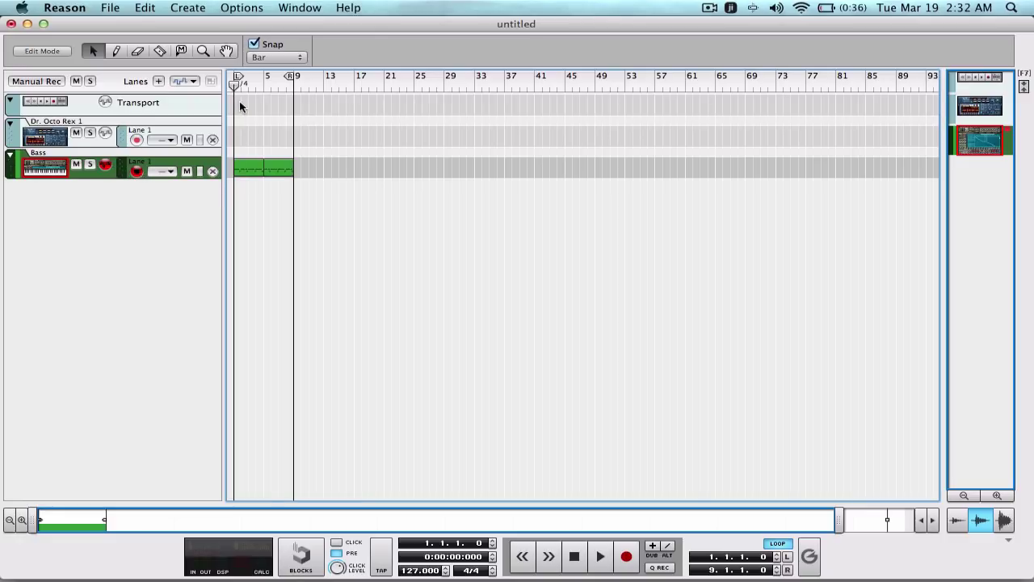